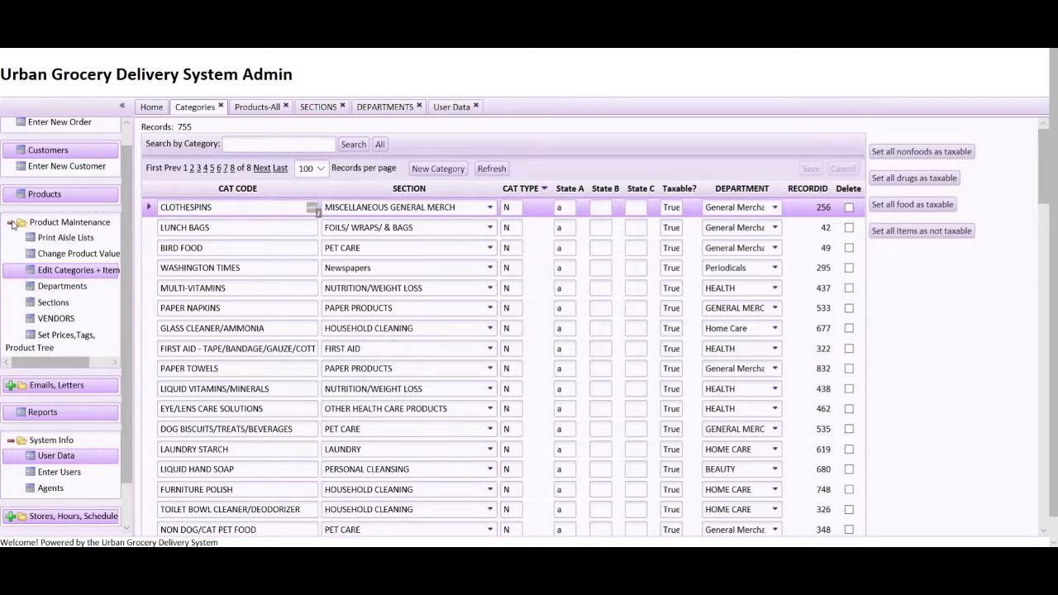
Look through the category list and set it to show 25 records per page
click(11, 222)
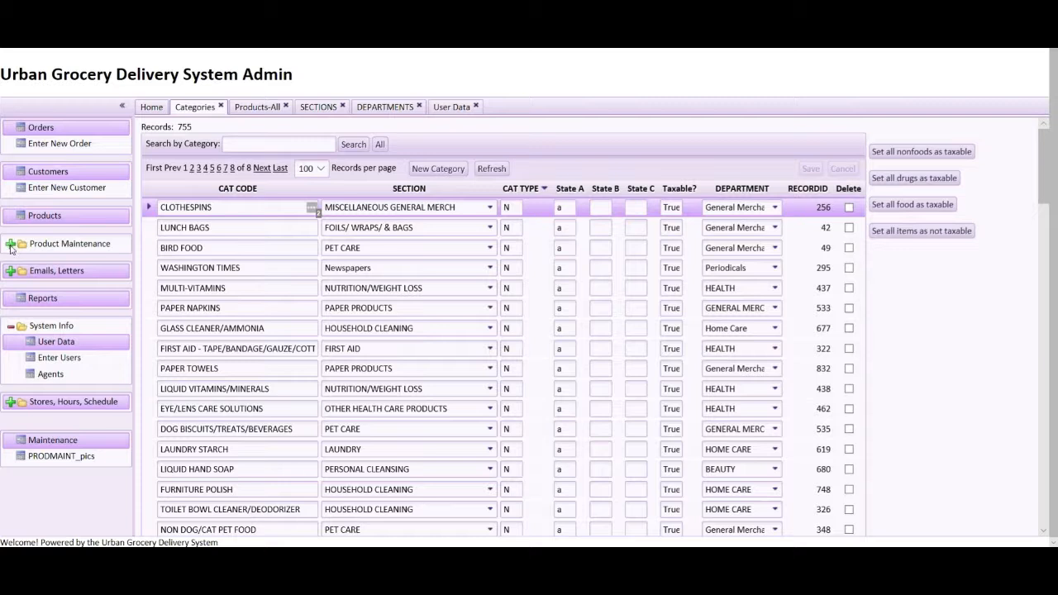
click(10, 244)
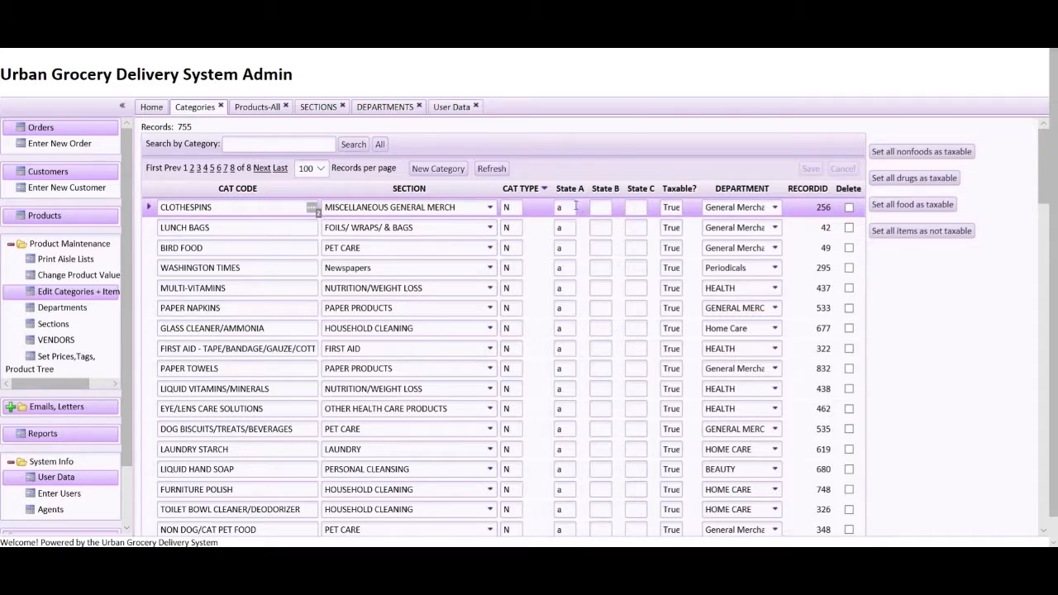
scroll(572, 347, down, 3)
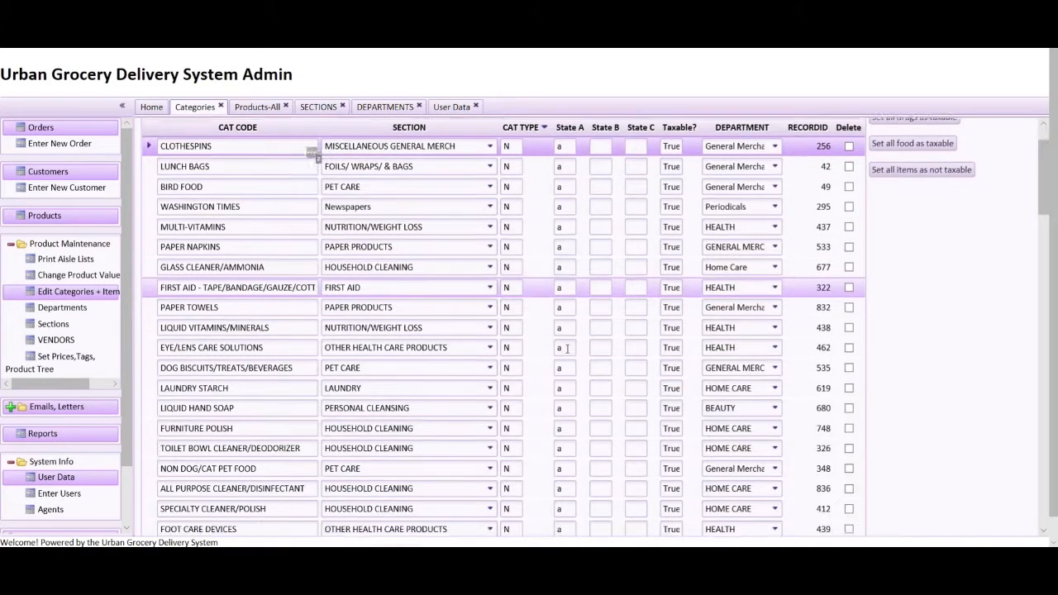
scroll(567, 334, down, 10)
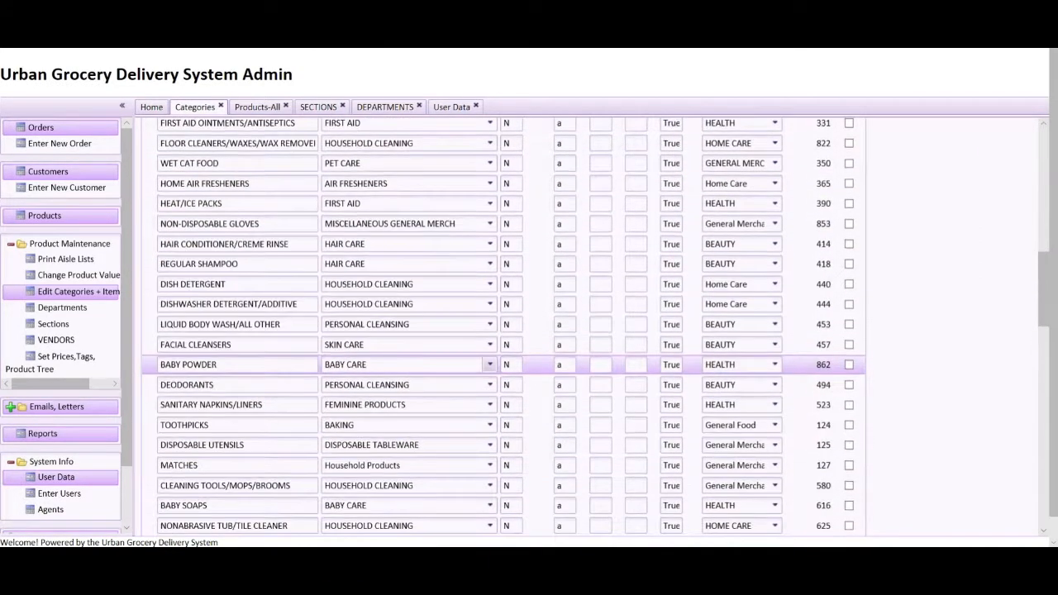
scroll(289, 471, down, 3)
scroll(330, 495, up, 15)
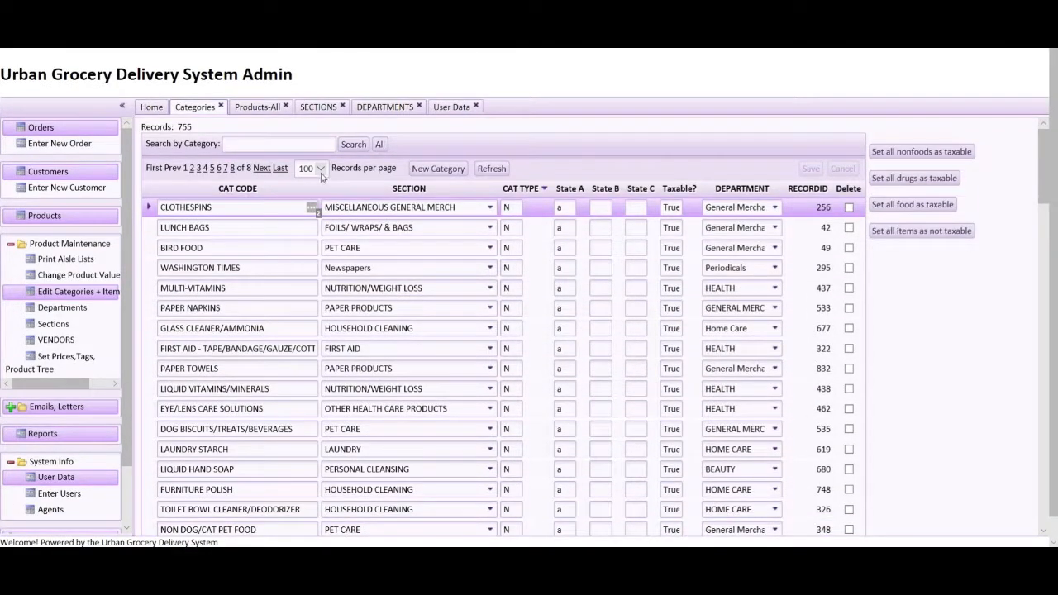
click(318, 169)
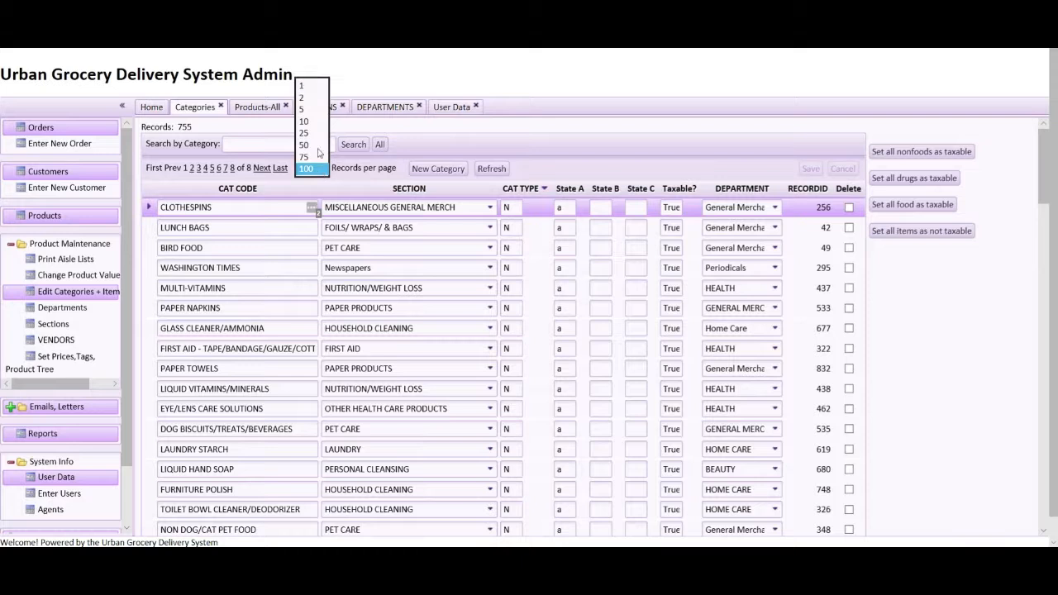
click(304, 134)
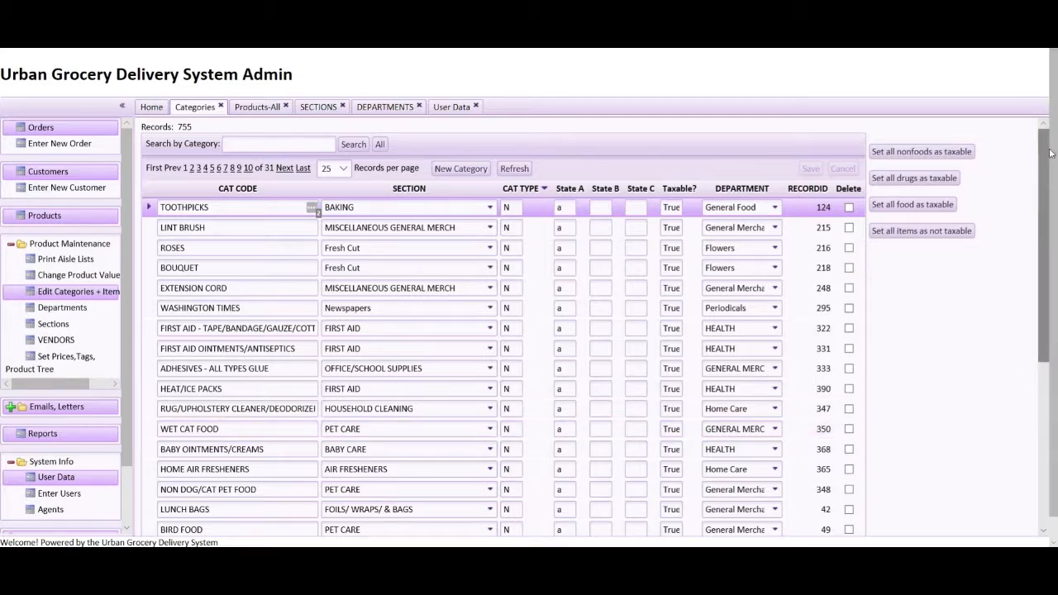
Examine the bulk tax-rate options for States A, B and C below the category list
drag(1045, 152, 1055, 343)
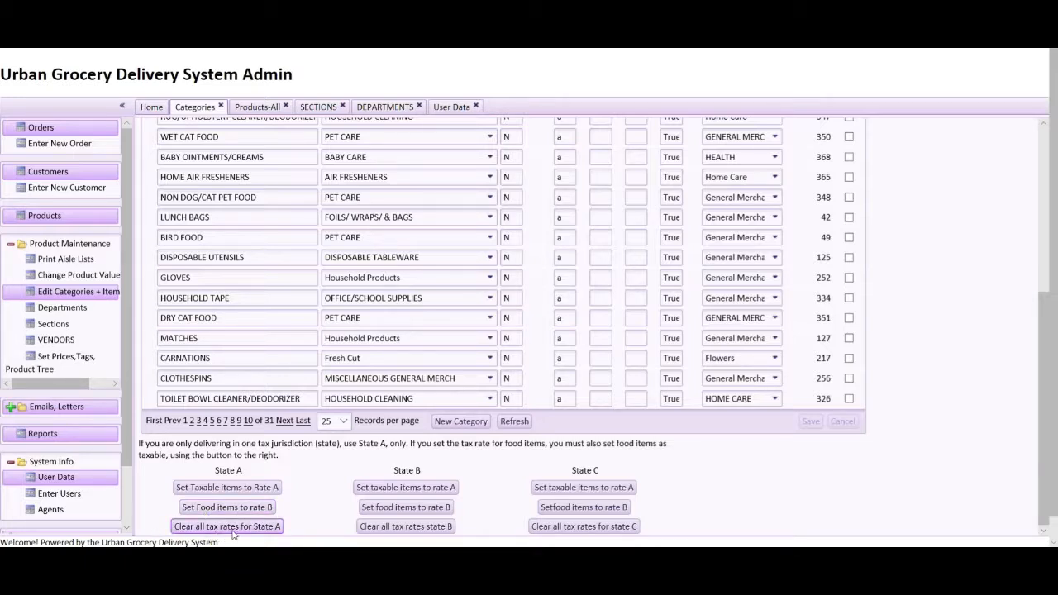
scroll(990, 347, up, 5)
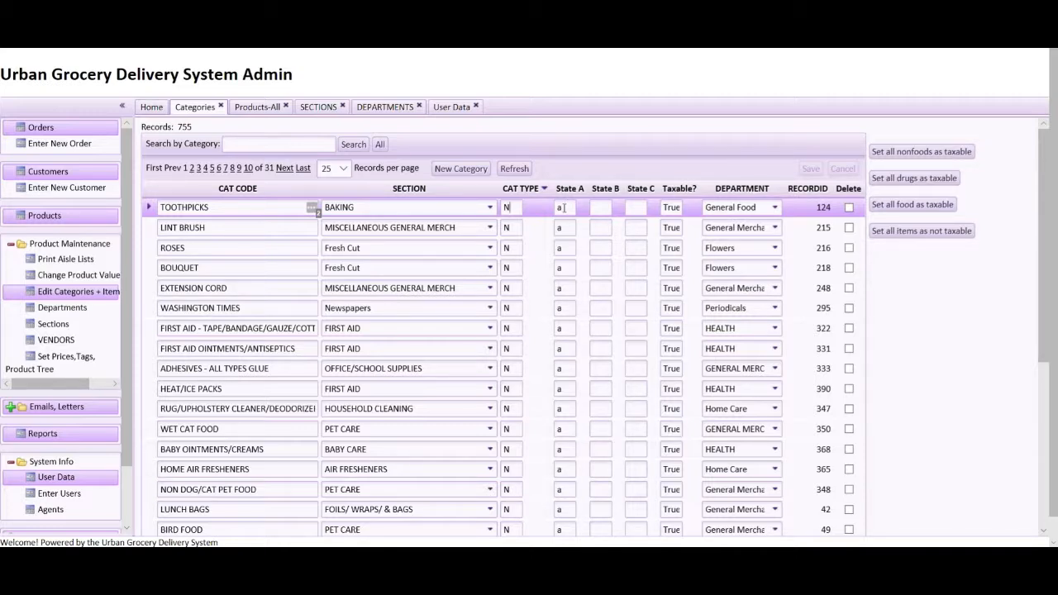
scroll(461, 489, down, 4)
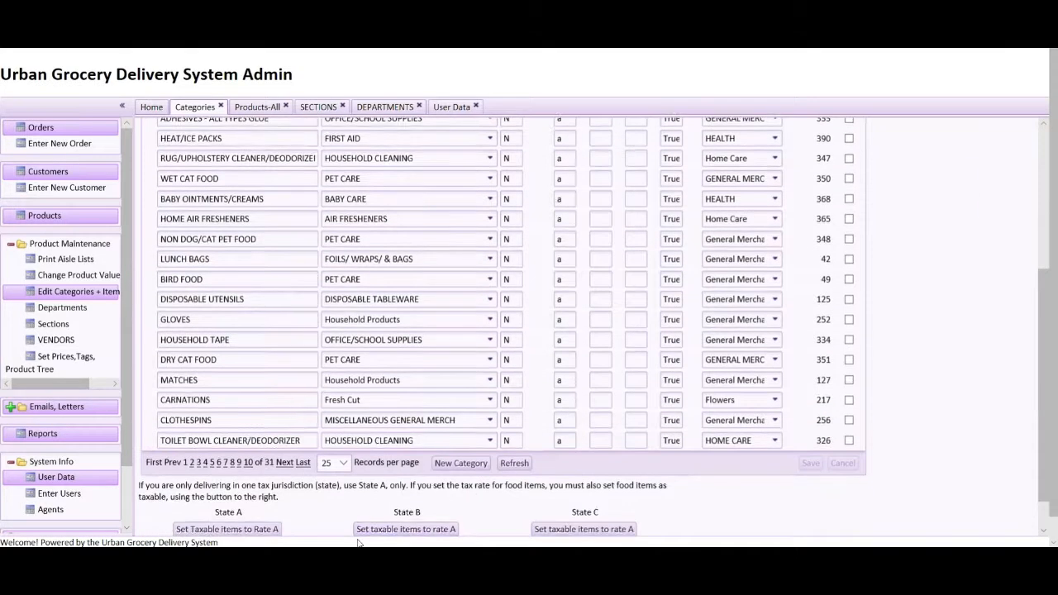
drag(1043, 469, 1057, 231)
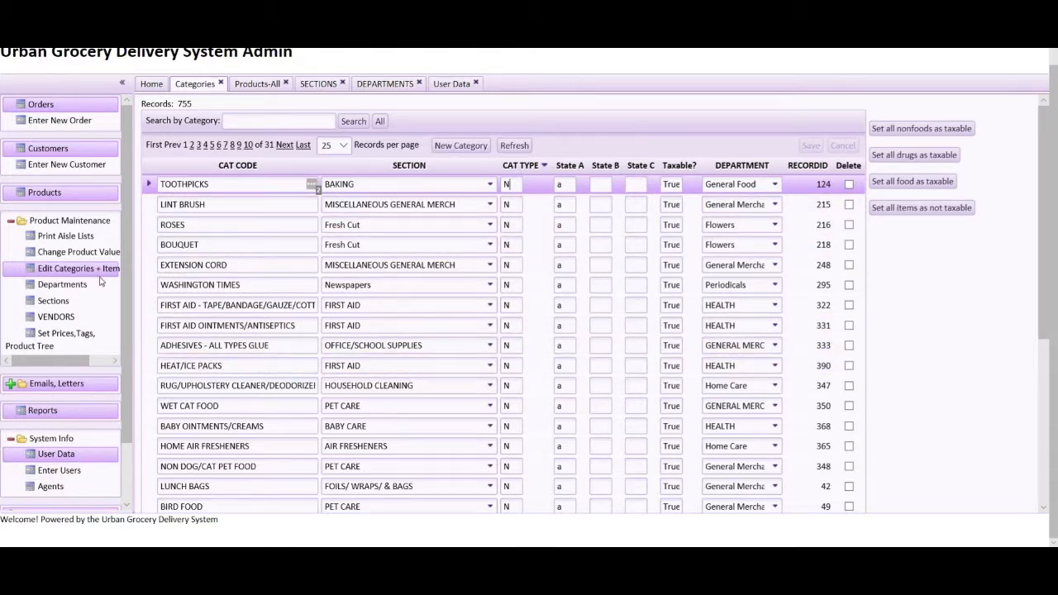
Open the User Data tax rates and review the entries for States A, B and C
scroll(122, 265, down, 1)
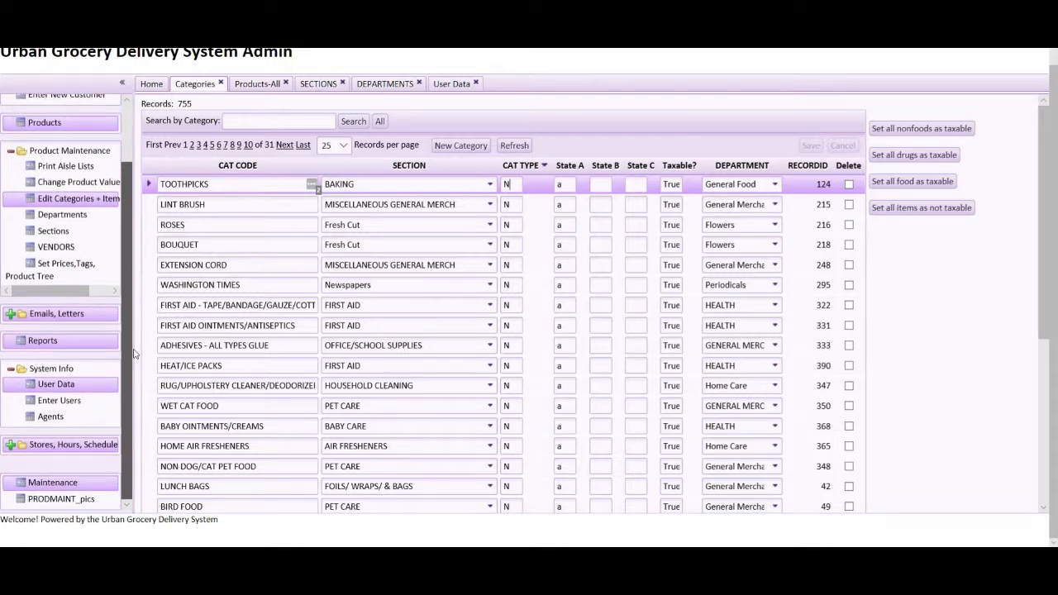
click(56, 387)
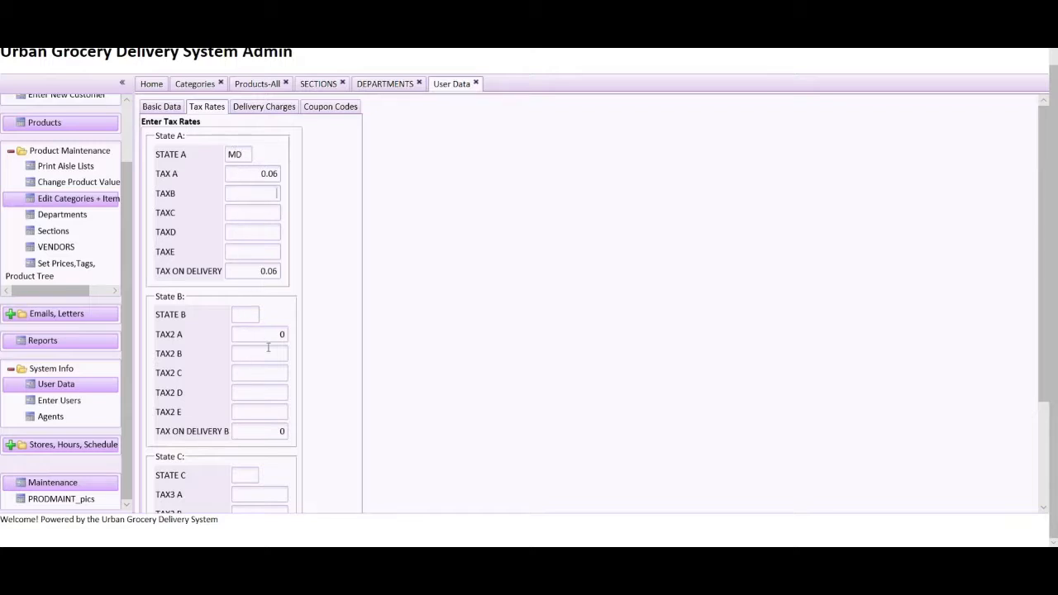
scroll(268, 348, down, 1)
scroll(268, 348, up, 1)
scroll(272, 472, down, 2)
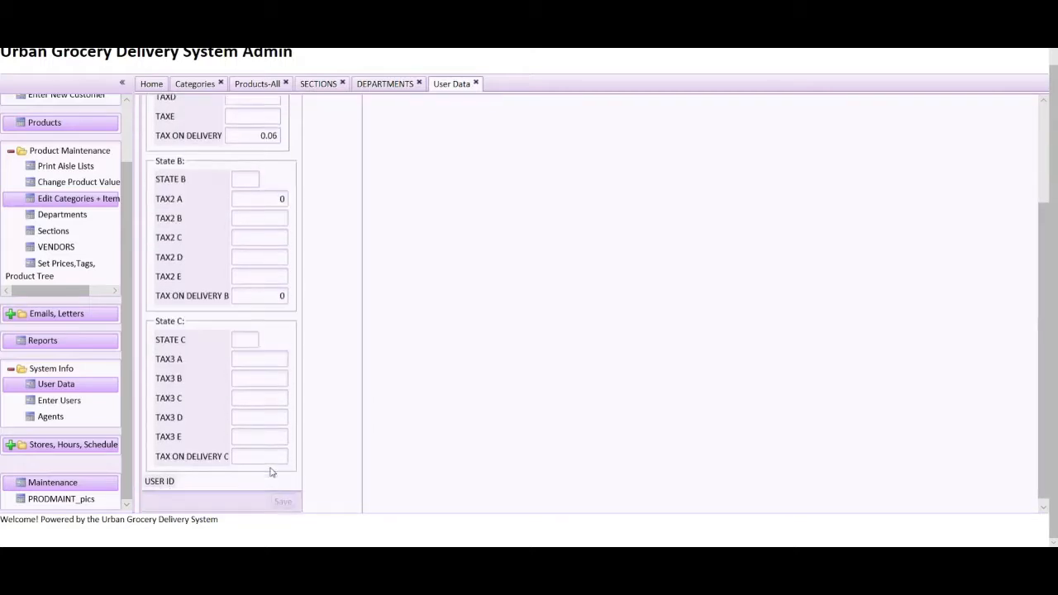
scroll(270, 463, up, 3)
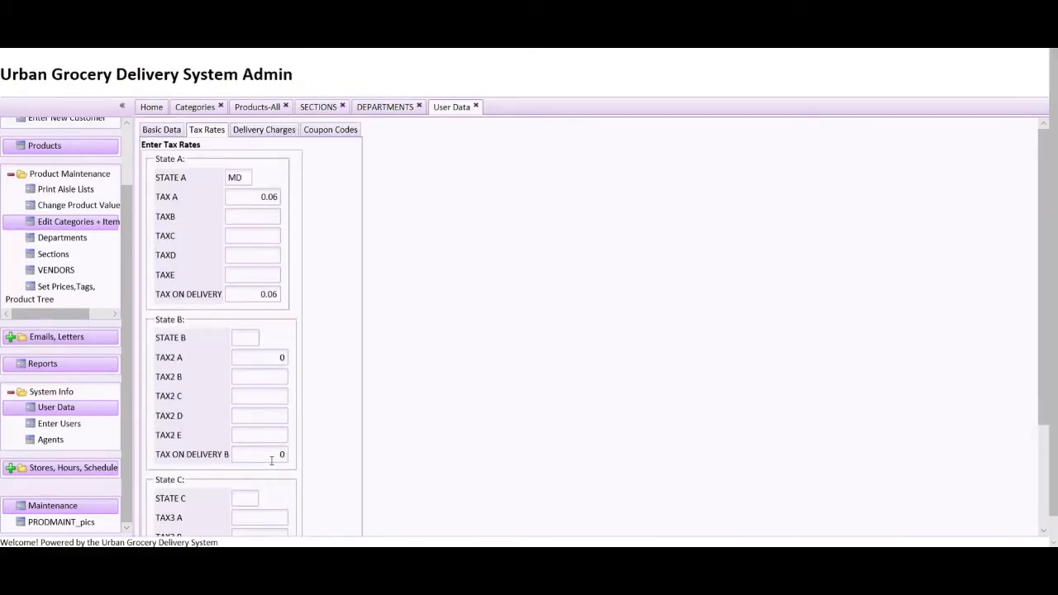
Return to the categories, set all items as not taxable, and refresh the list
click(207, 110)
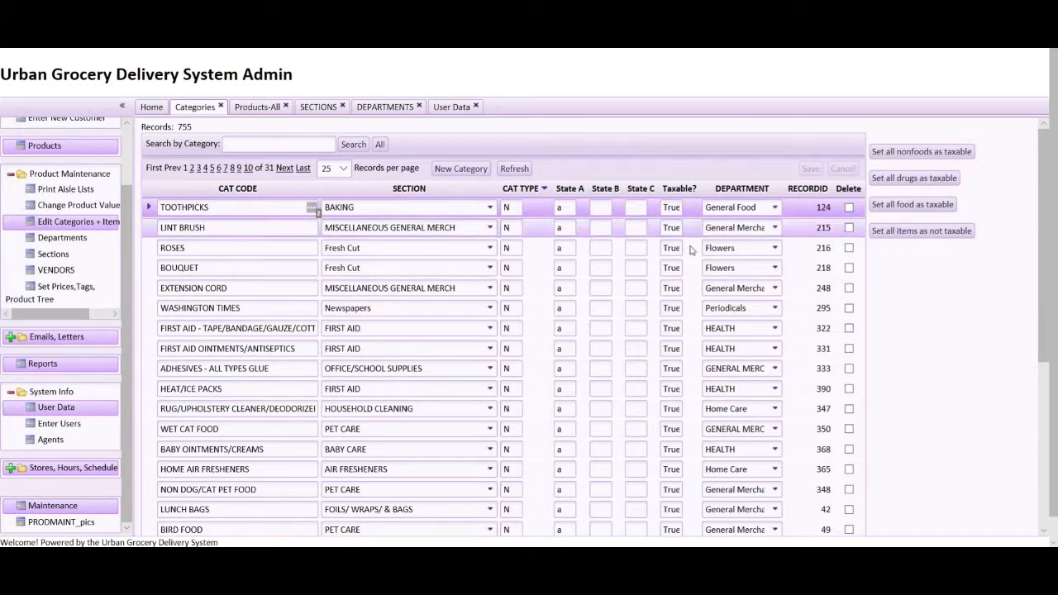
click(940, 235)
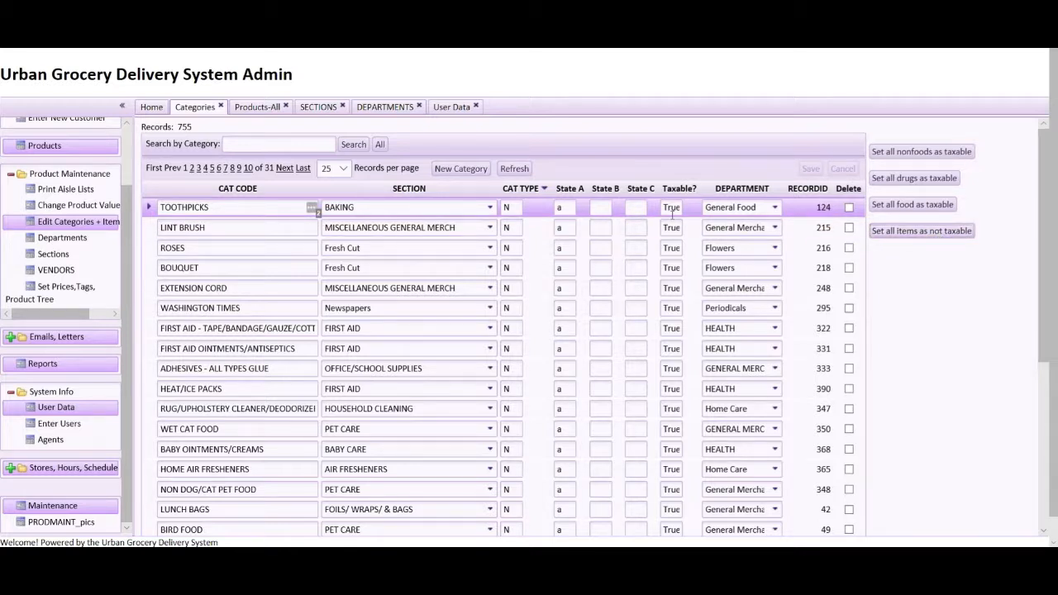
click(514, 170)
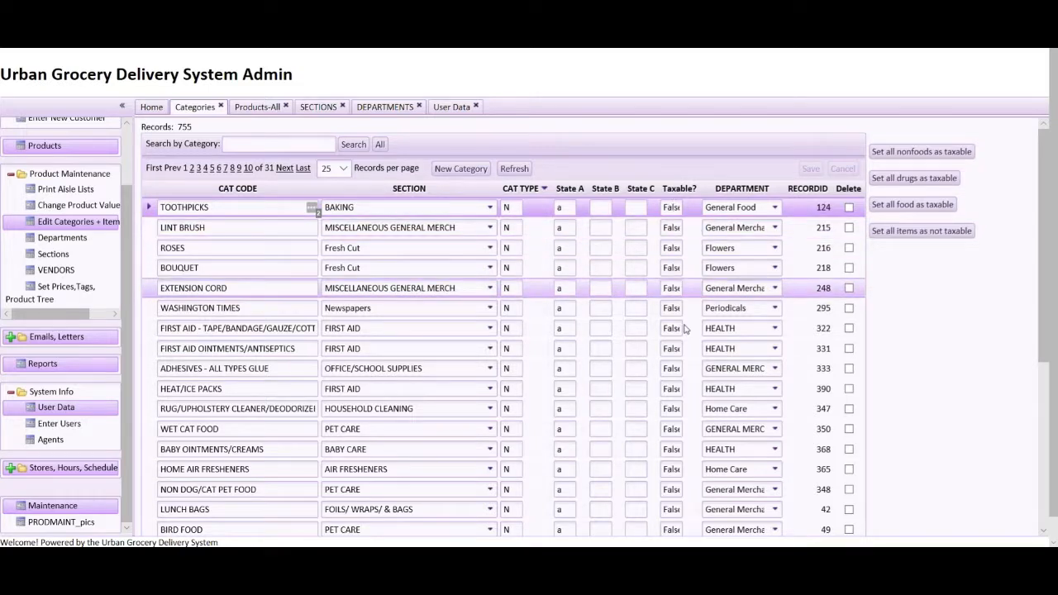
scroll(697, 460, down, 4)
scroll(697, 460, down, 1)
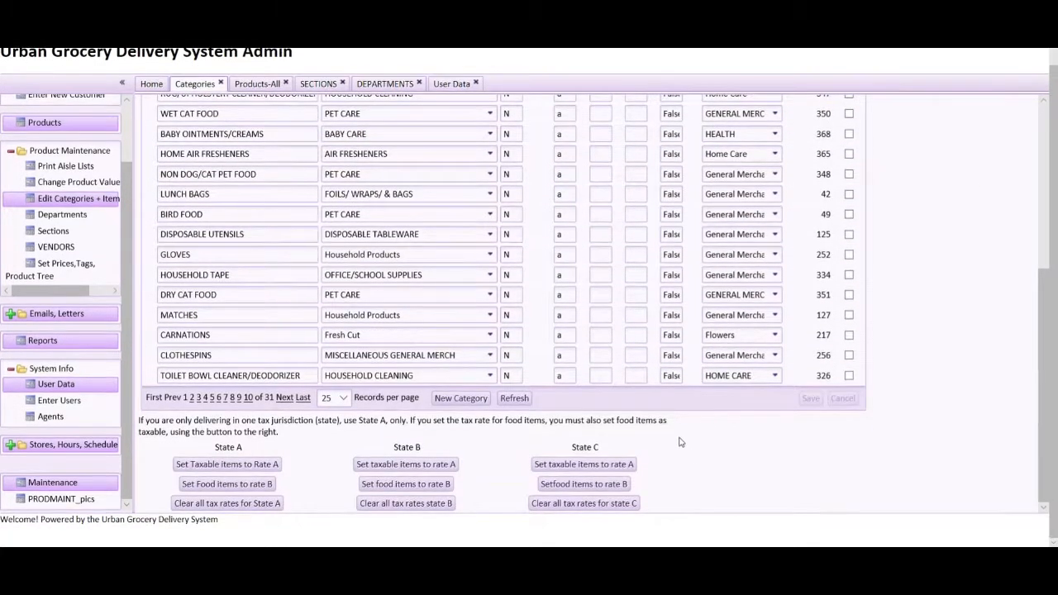
scroll(682, 442, up, 5)
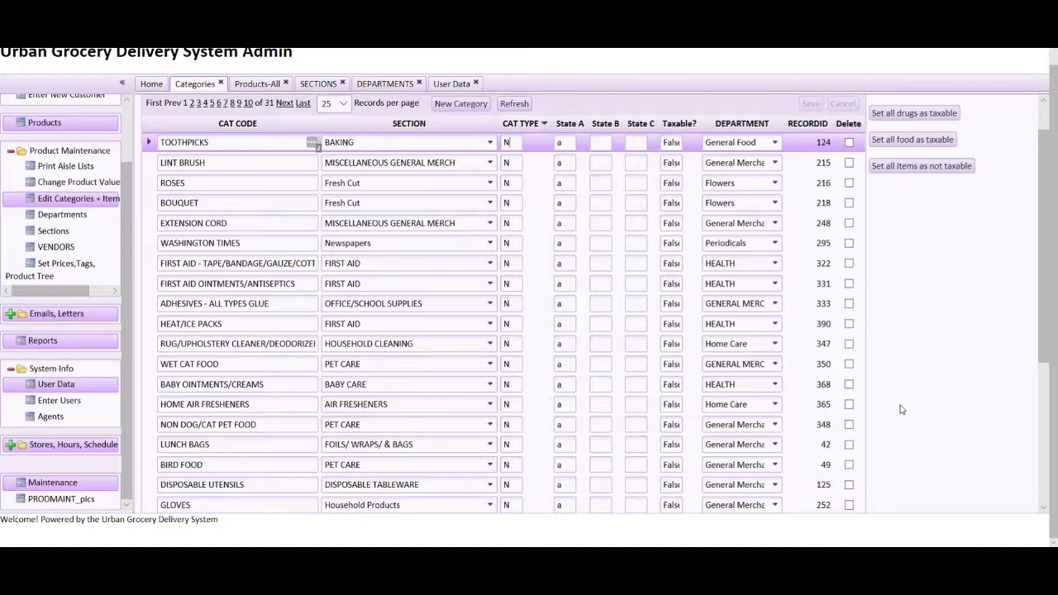
Clear all tax rates for State A and check the State A column of the category list
scroll(824, 475, down, 5)
click(413, 494)
scroll(472, 418, down, 3)
scroll(472, 418, up, 5)
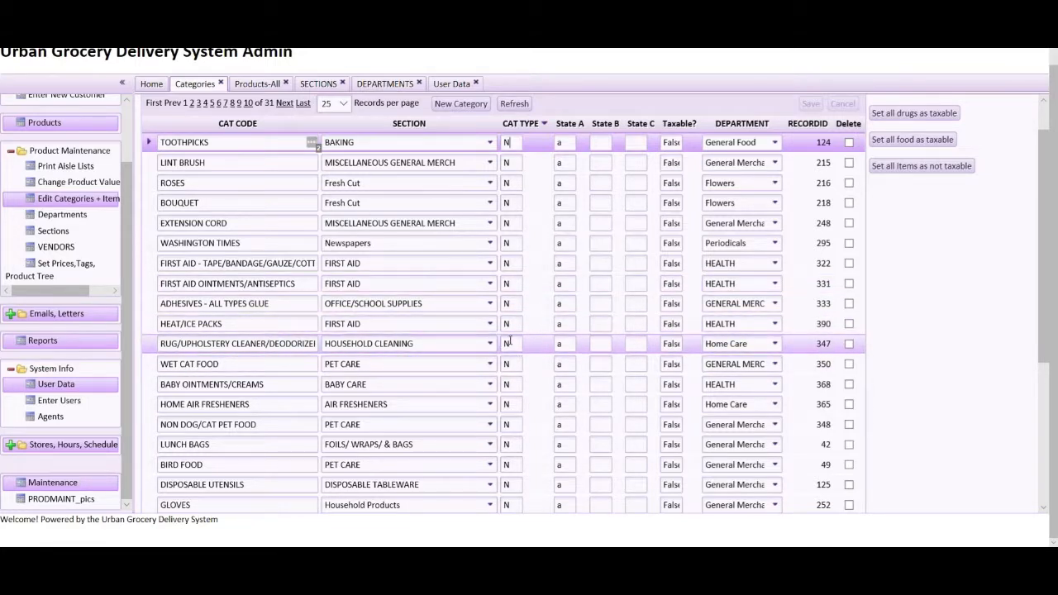
scroll(512, 340, down, 5)
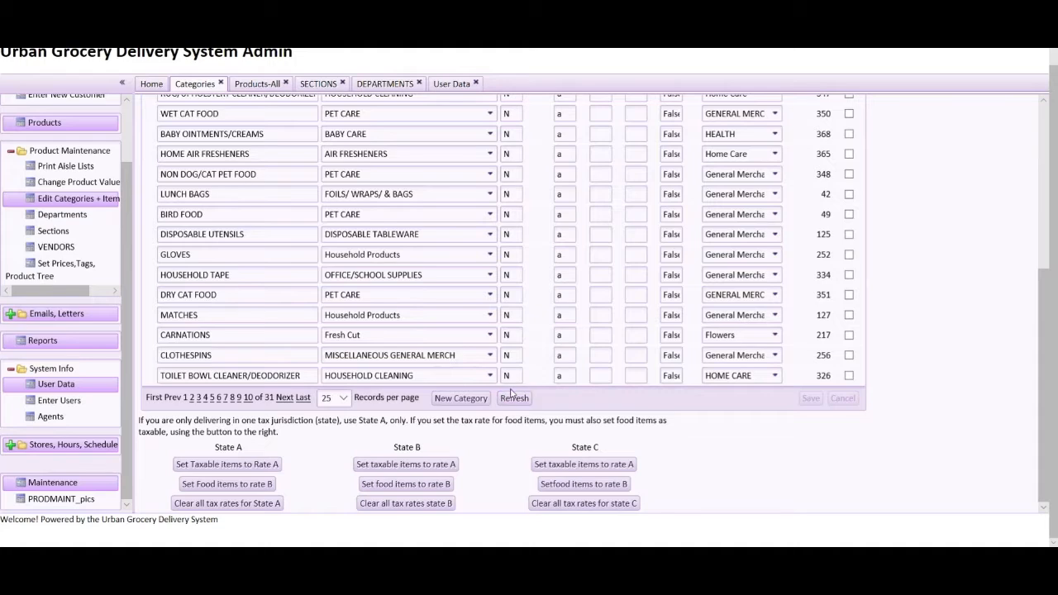
scroll(509, 397, up, 5)
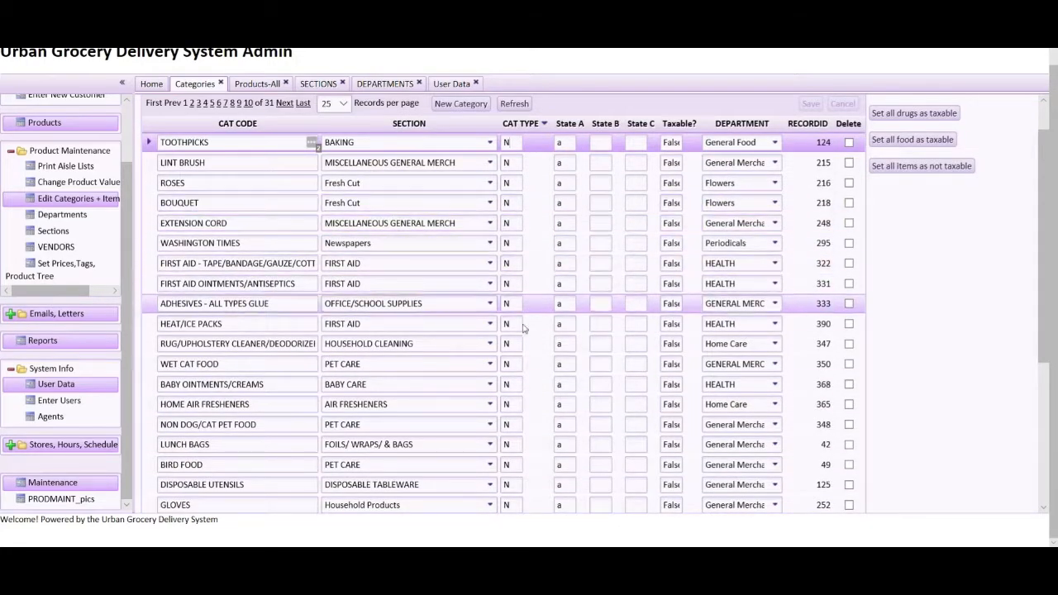
scroll(511, 355, down, 2)
scroll(510, 355, down, 3)
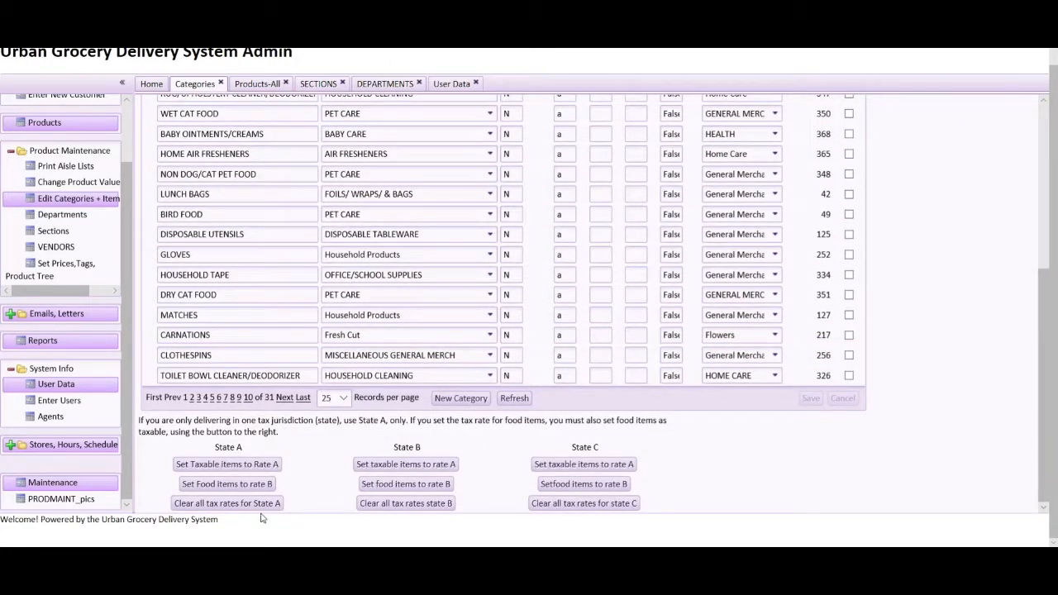
scroll(828, 363, up, 5)
scroll(828, 364, up, 2)
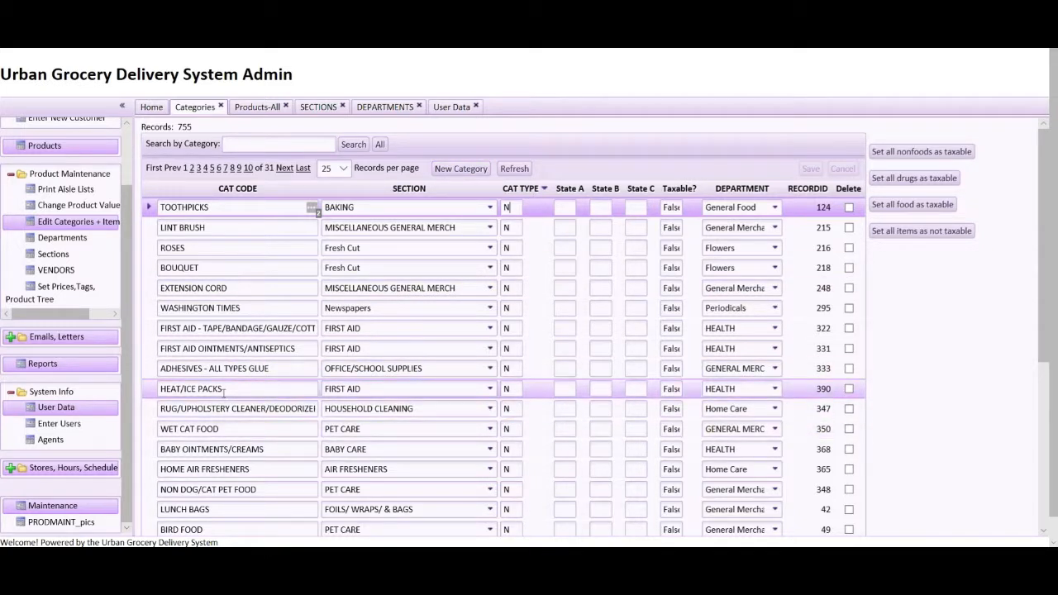
scroll(248, 280, down, 5)
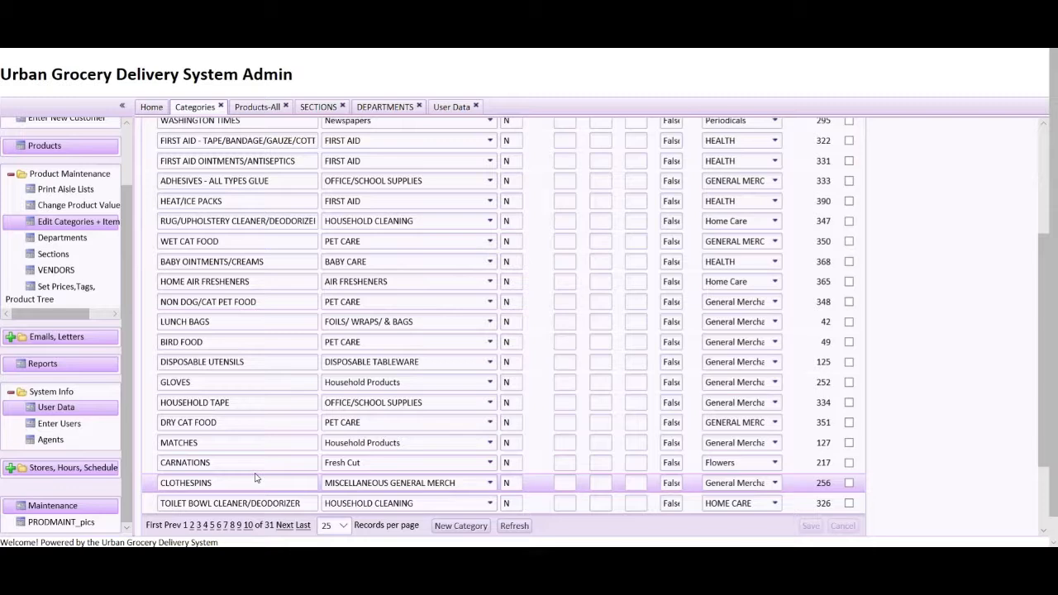
scroll(256, 478, up, 6)
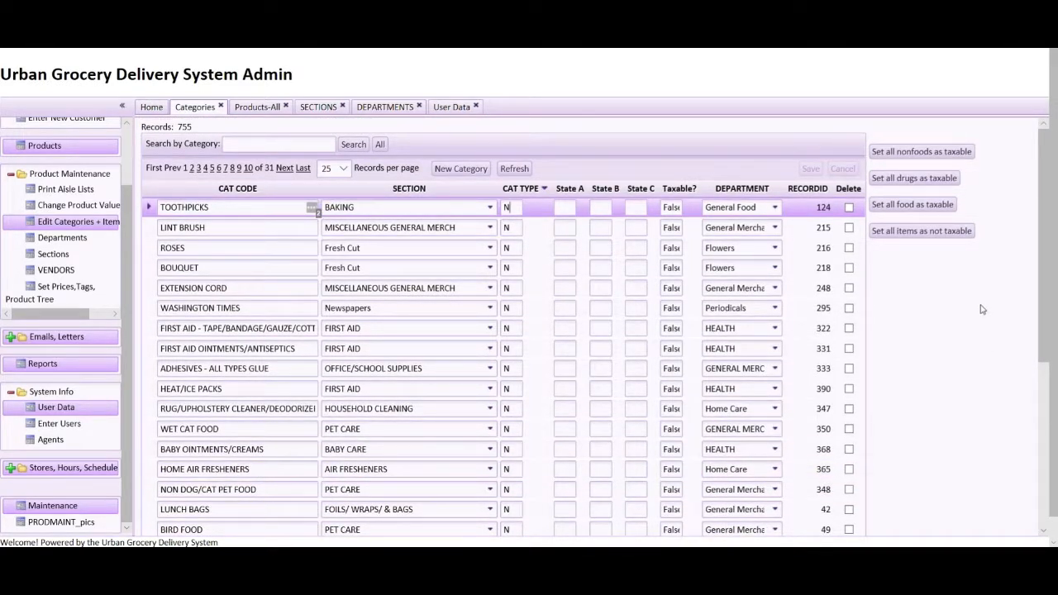
Set all nonfood items as taxable and check the Taxable column down the category list
click(917, 157)
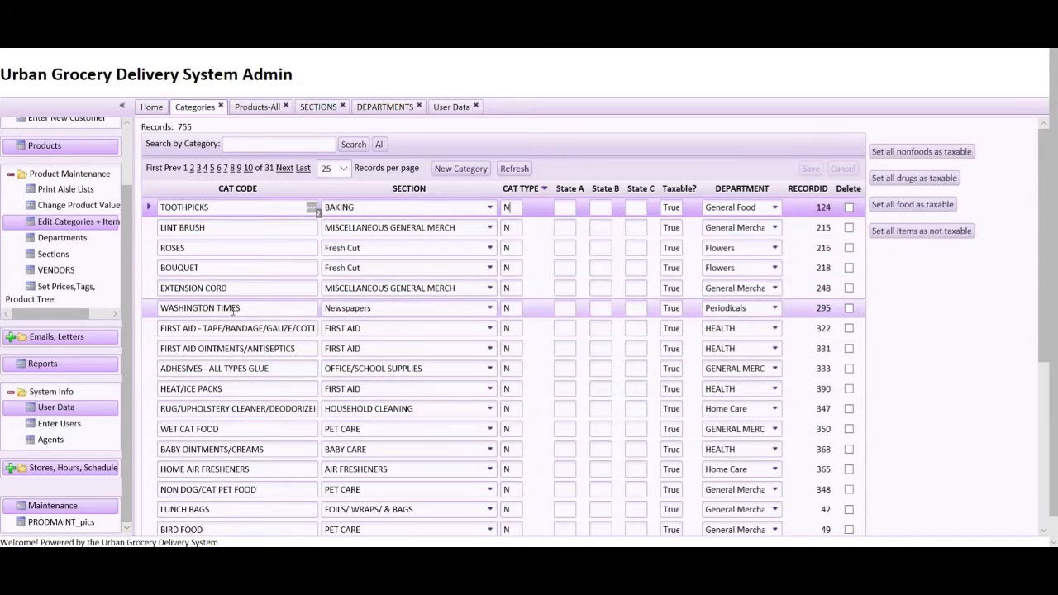
scroll(570, 372, down, 3)
scroll(495, 446, down, 3)
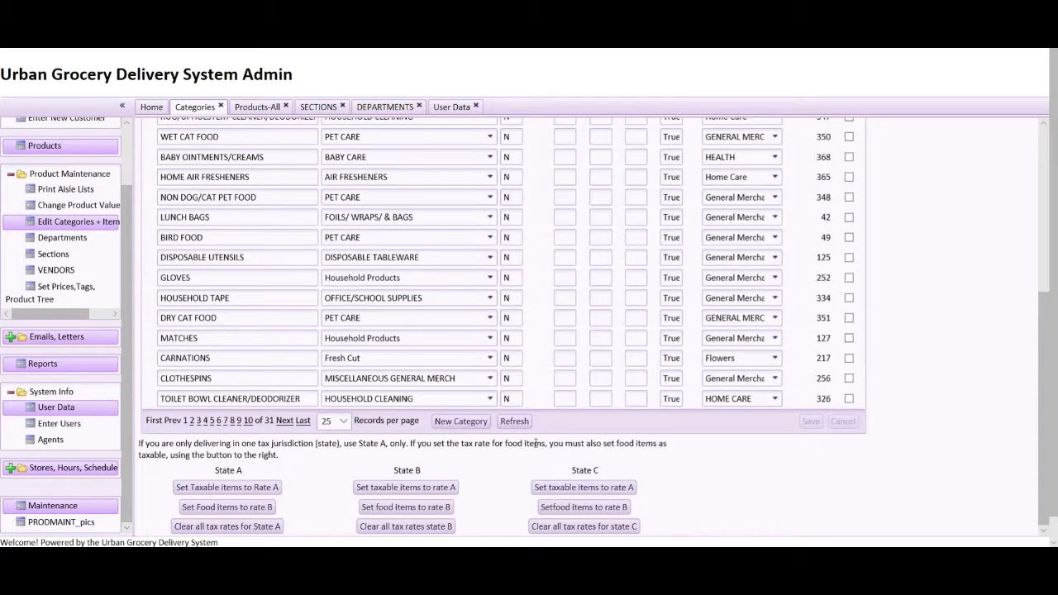
Go to the page with drug and food categories and compare their State A and Taxable columns with the bulk tax-rate options
click(226, 422)
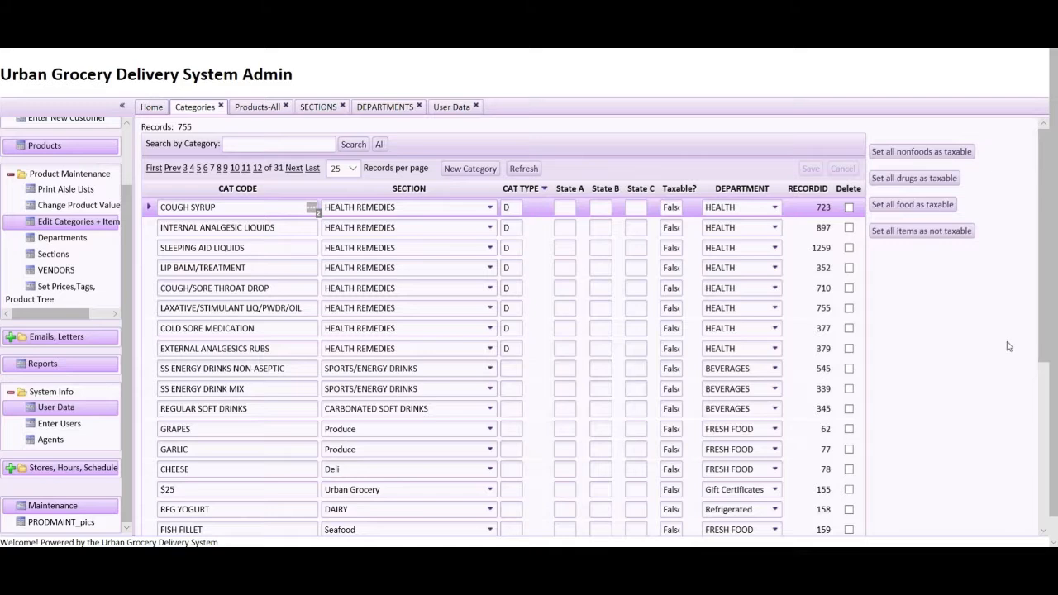
scroll(1007, 347, down, 4)
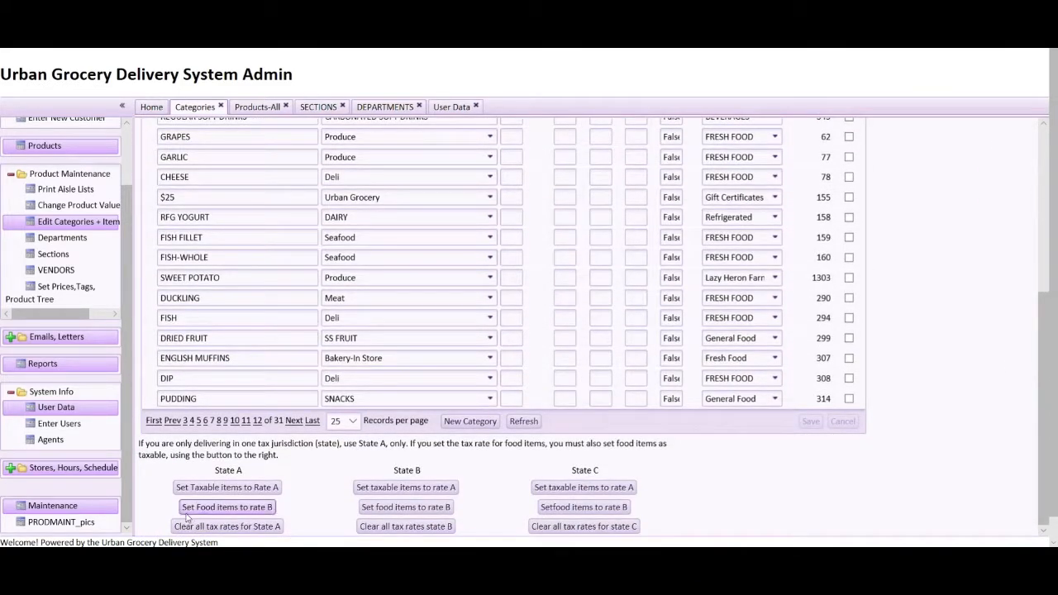
scroll(382, 508, up, 4)
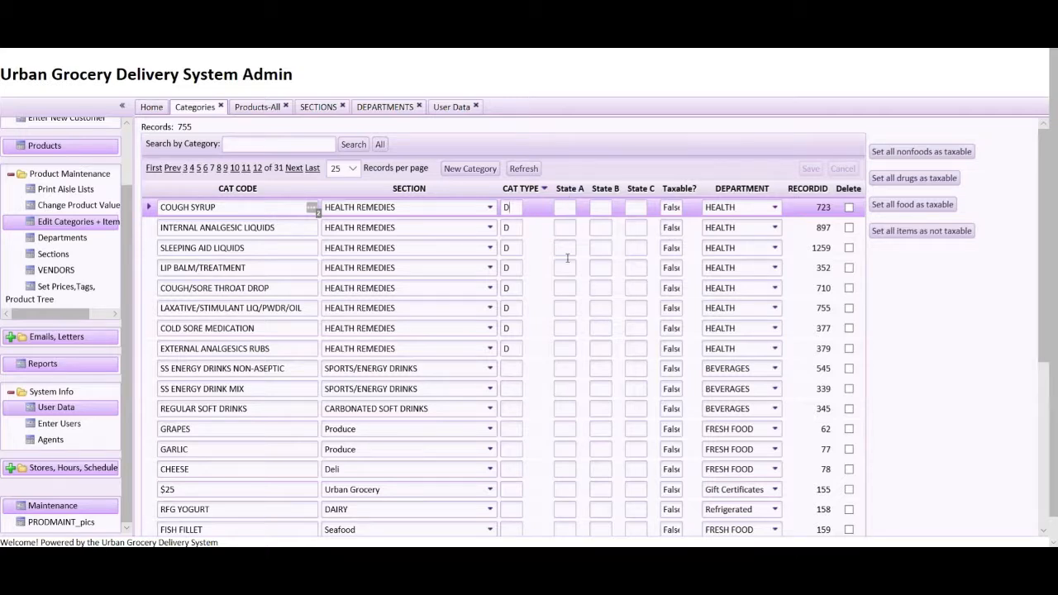
scroll(567, 488, down, 4)
scroll(515, 385, up, 3)
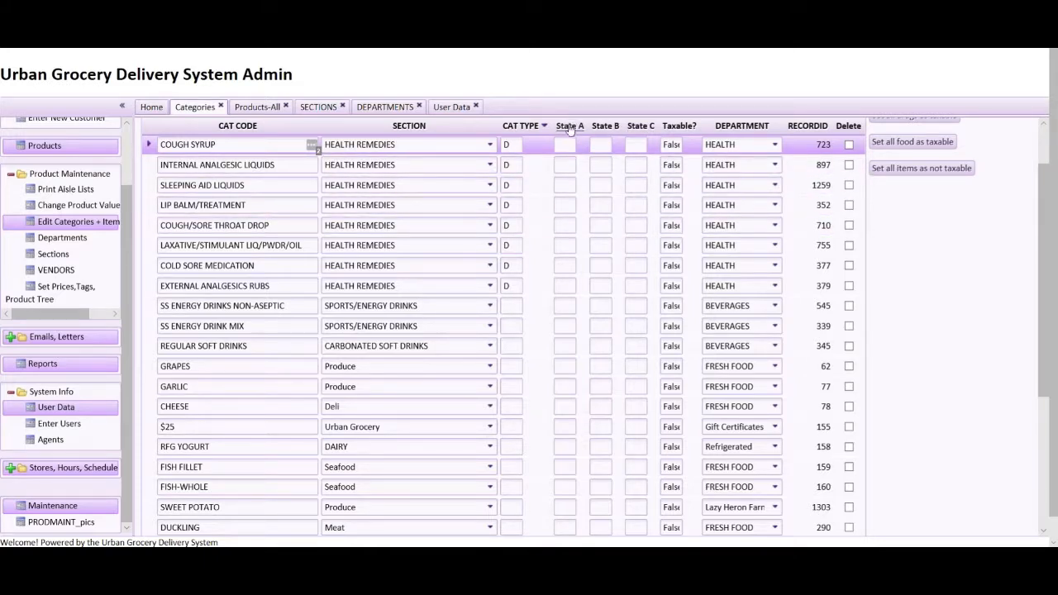
scroll(510, 499, down, 5)
scroll(234, 465, down, 1)
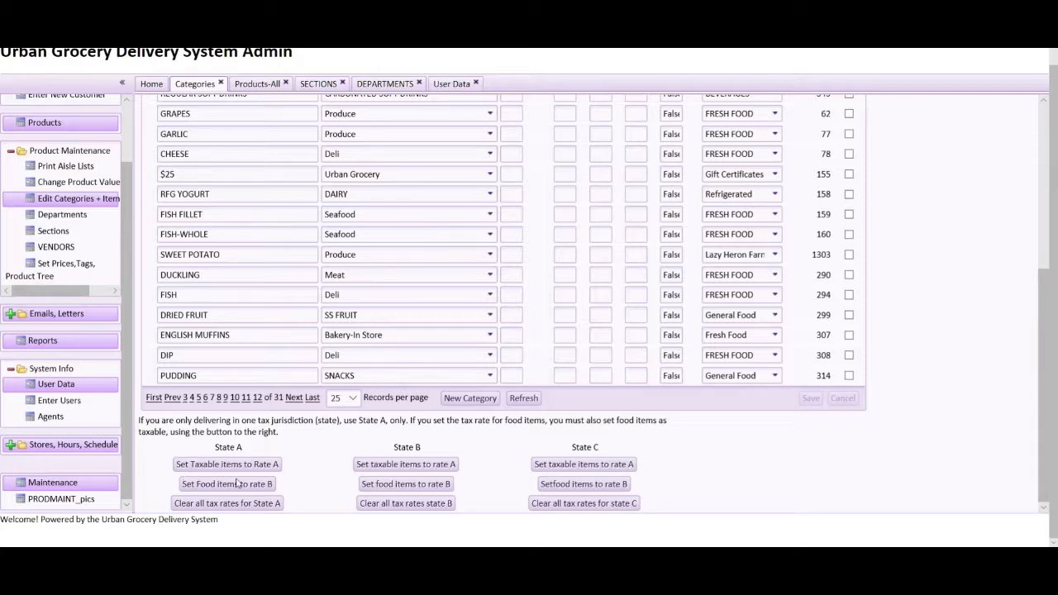
scroll(893, 335, up, 3)
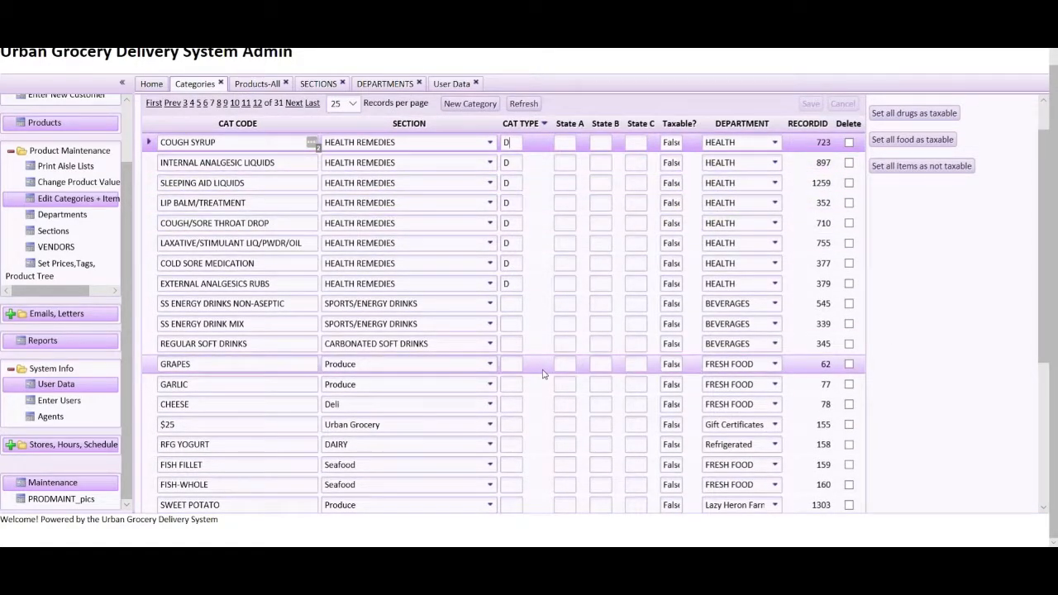
Return to the first page of categories, set all nonfoods as taxable, and review the CAT TYPE and Taxable columns
scroll(543, 374, up, 1)
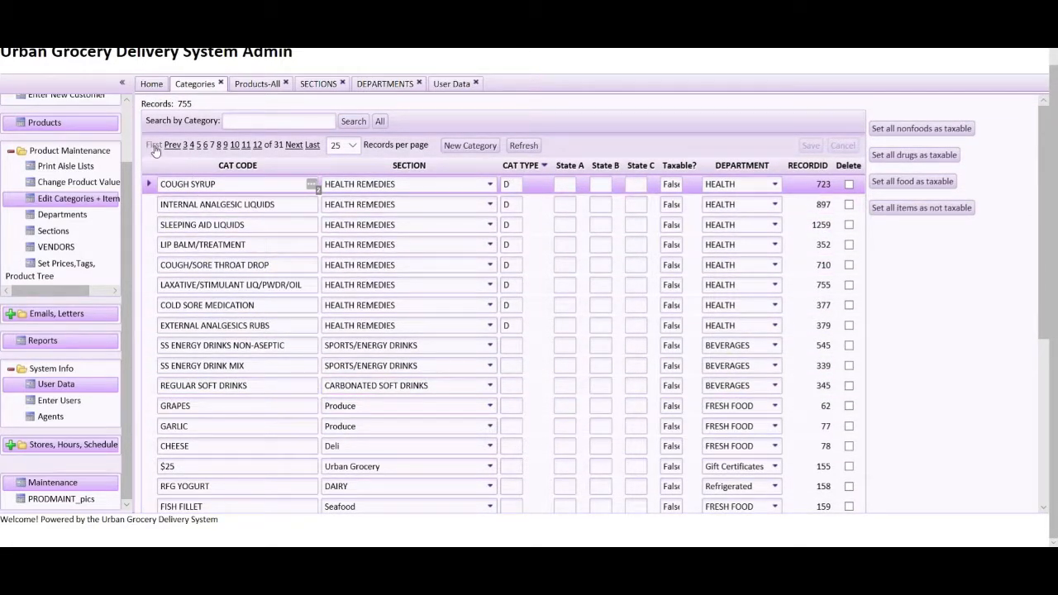
click(958, 129)
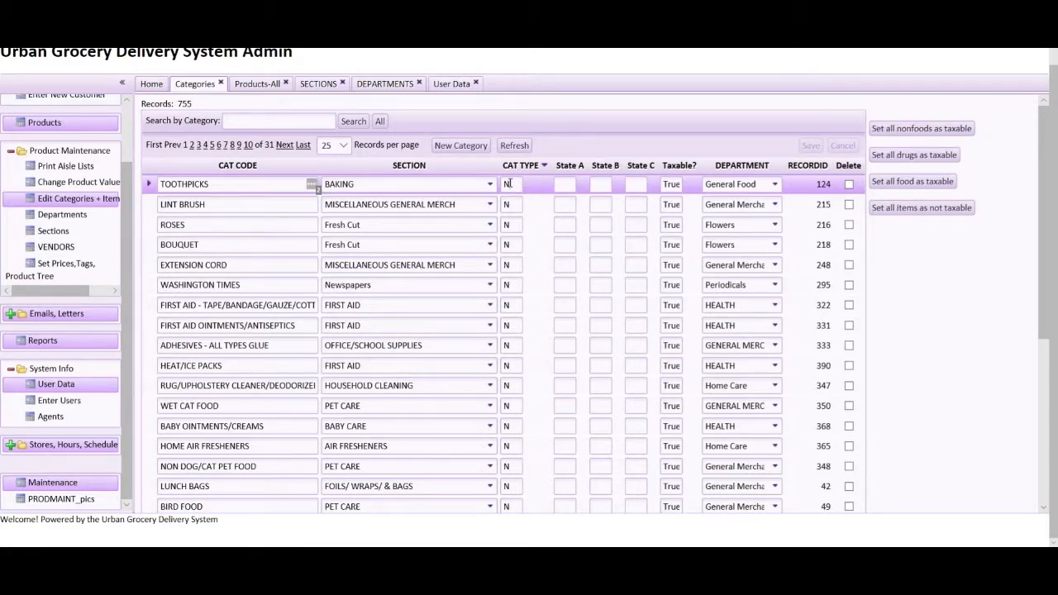
scroll(548, 388, down, 4)
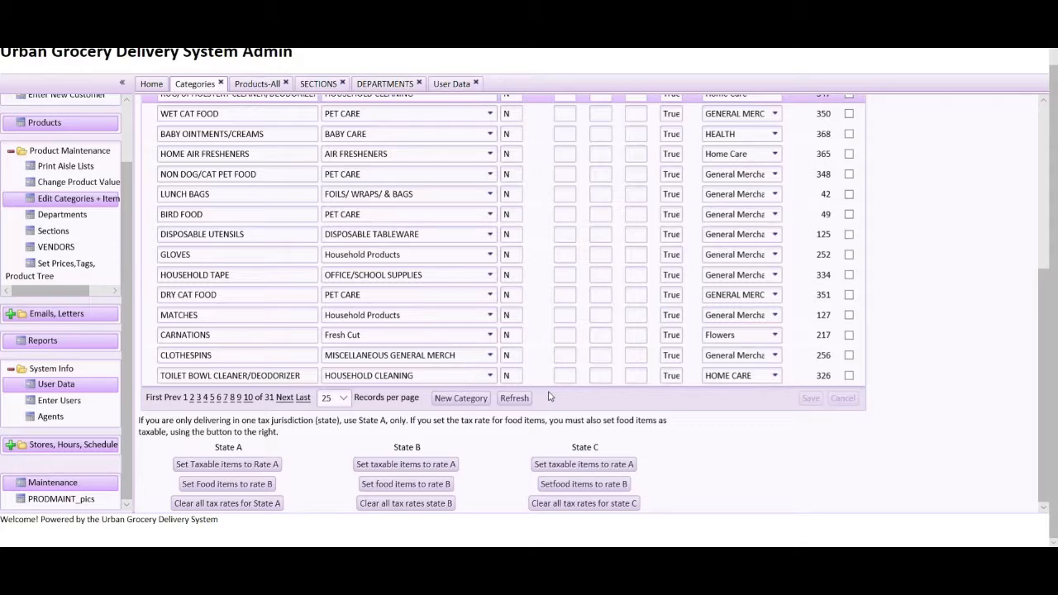
scroll(549, 397, up, 3)
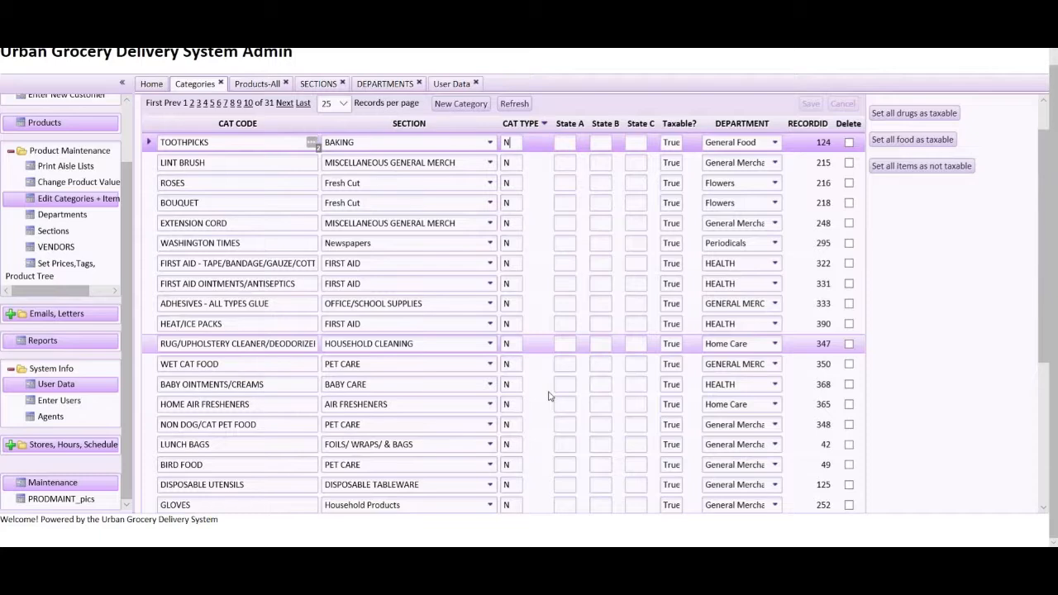
scroll(549, 397, up, 1)
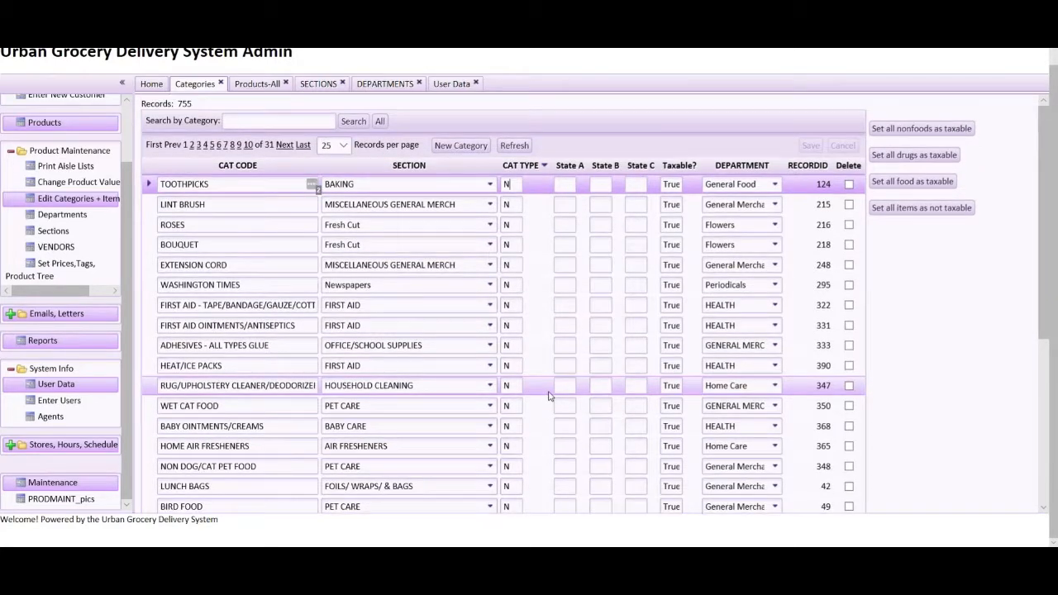
Set State A's taxable items to Rate A, check the tax rates in User Data, and return to the categories
scroll(549, 394, down, 5)
click(230, 466)
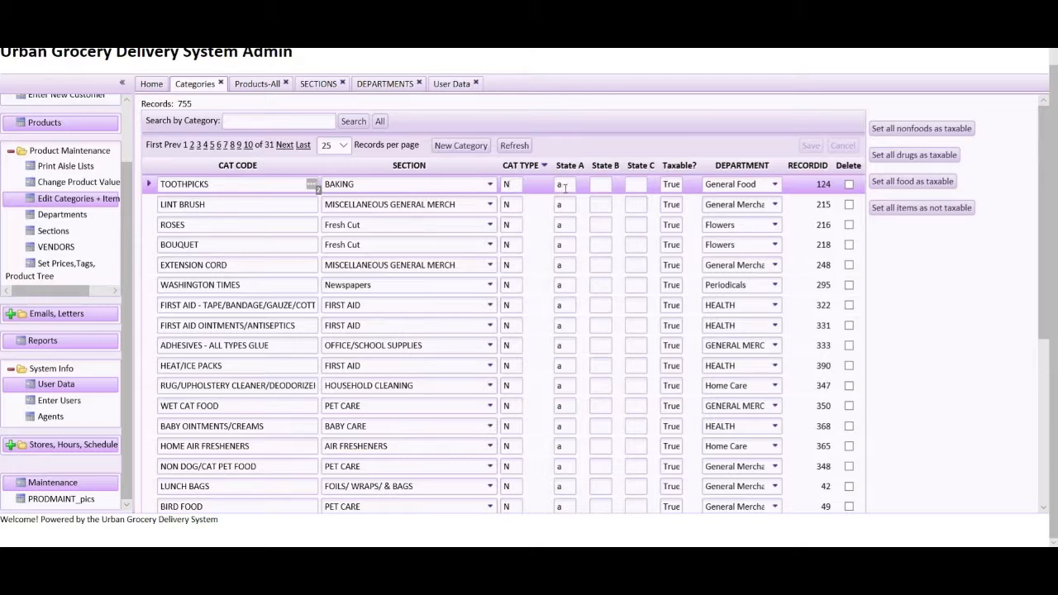
click(454, 85)
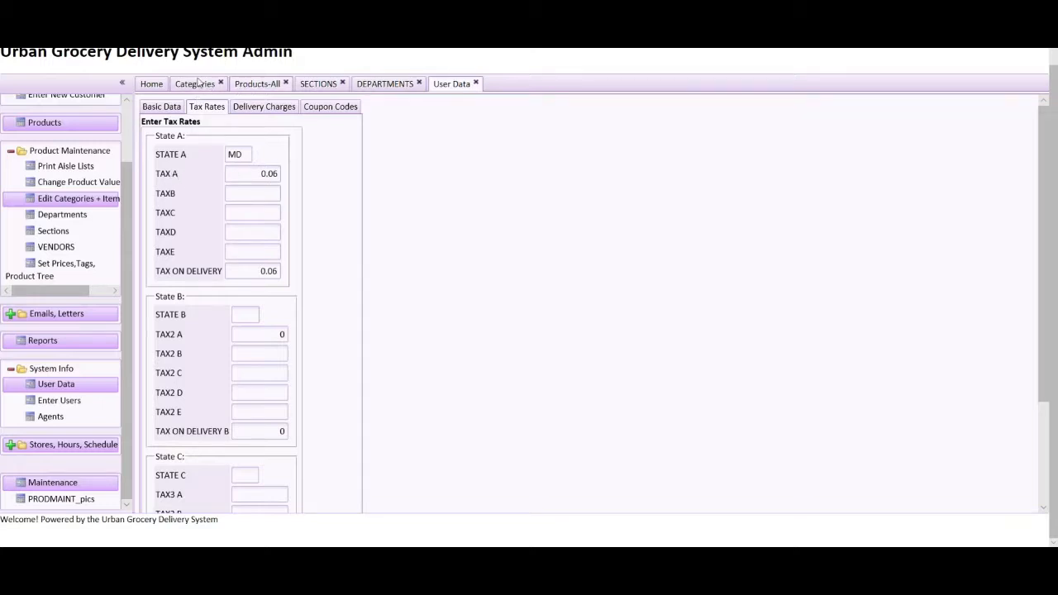
click(192, 86)
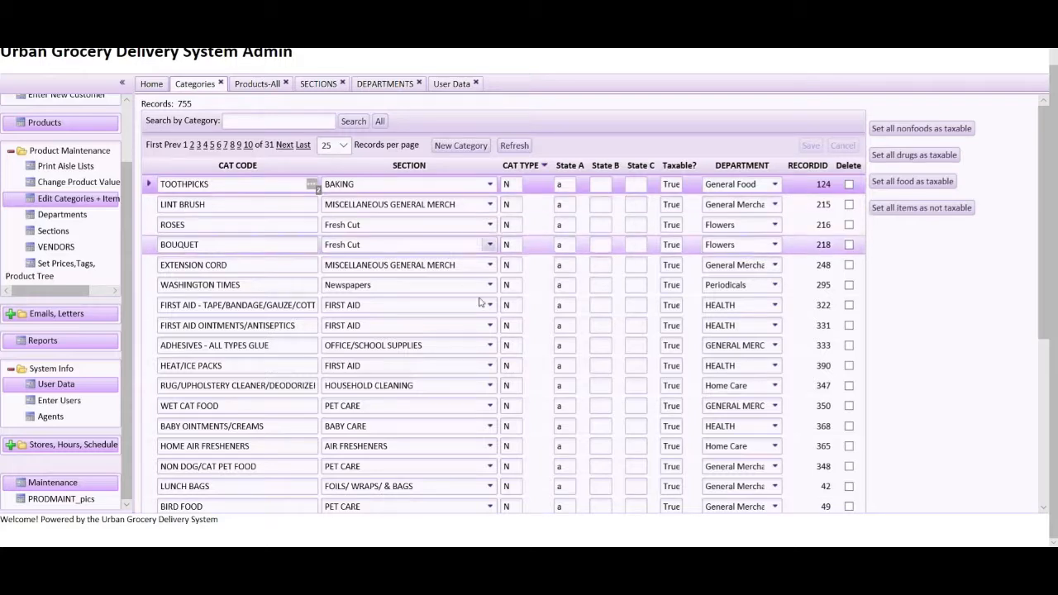
Examine the bulk rate options for States A, B and C against the State A and Taxable columns of the category list
scroll(529, 429, down, 3)
scroll(550, 422, down, 3)
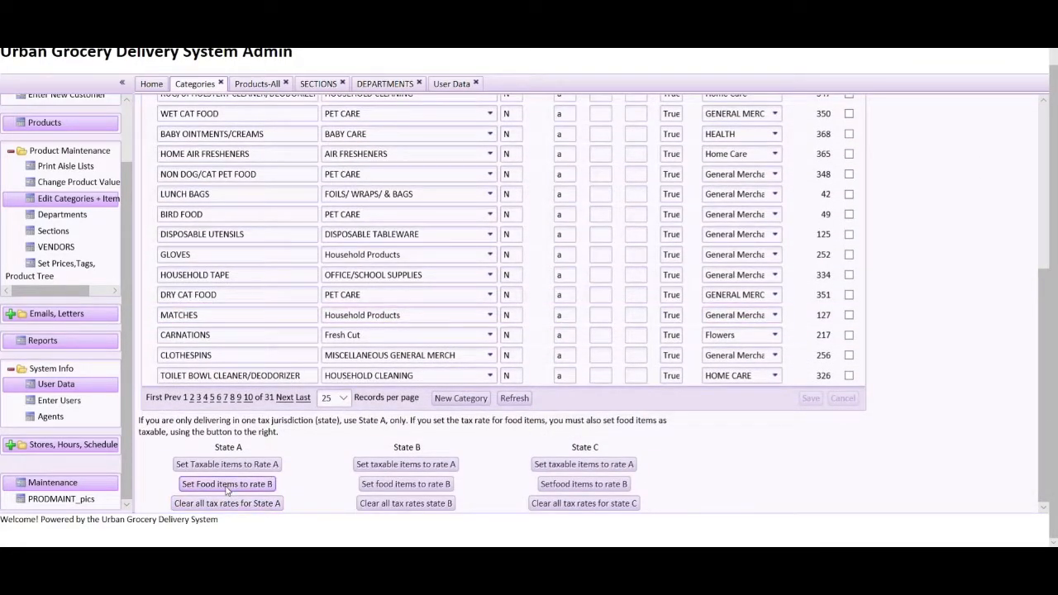
scroll(561, 415, up, 3)
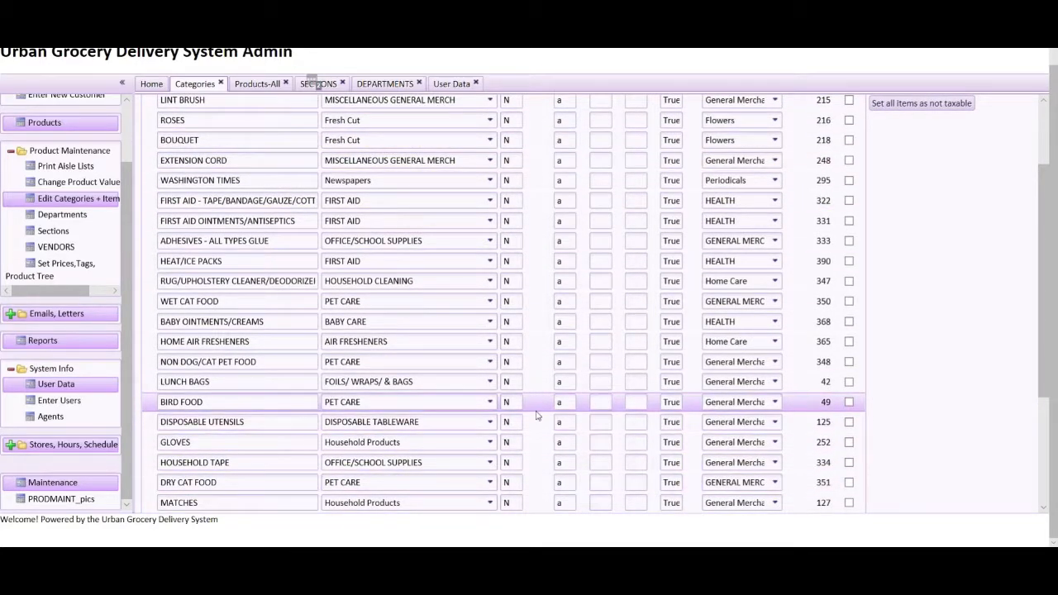
scroll(536, 416, up, 2)
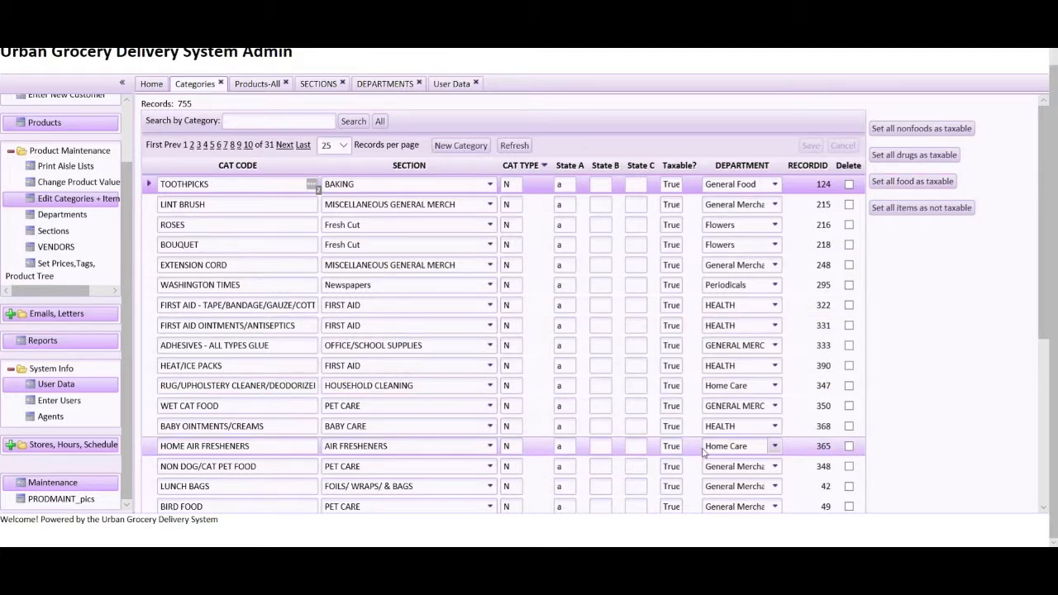
scroll(703, 453, down, 3)
scroll(703, 453, up, 3)
scroll(702, 451, up, 1)
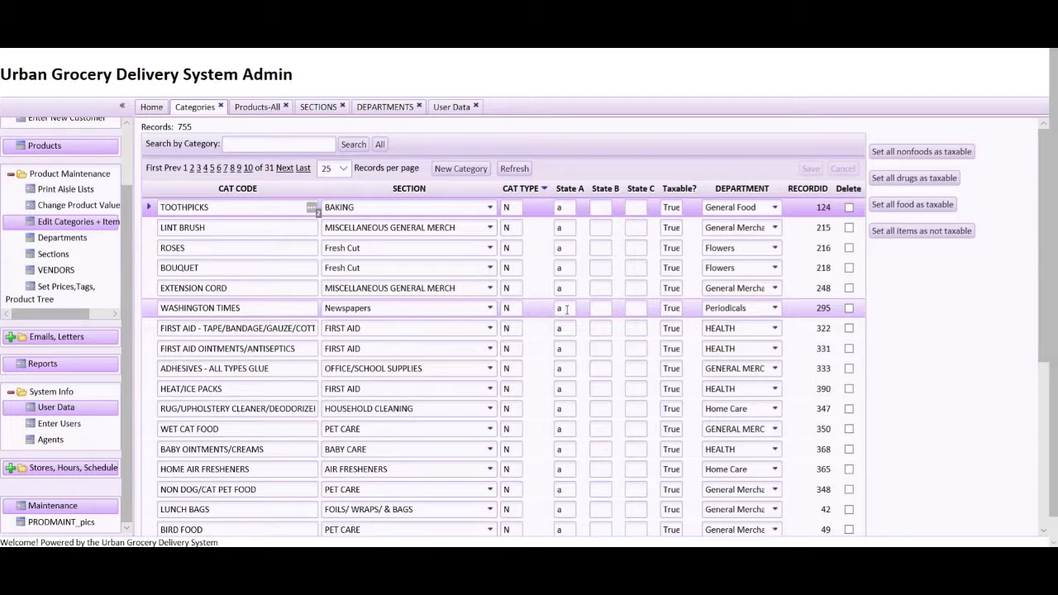
View the sales report options in Reports, and return to the LINT BRUSH row in the category list
click(33, 367)
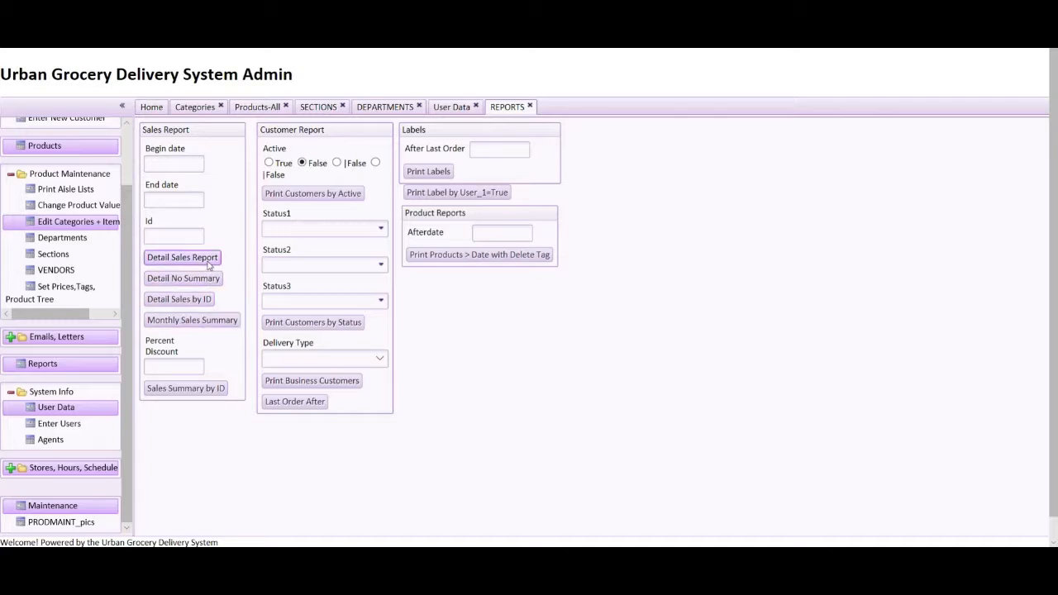
click(190, 107)
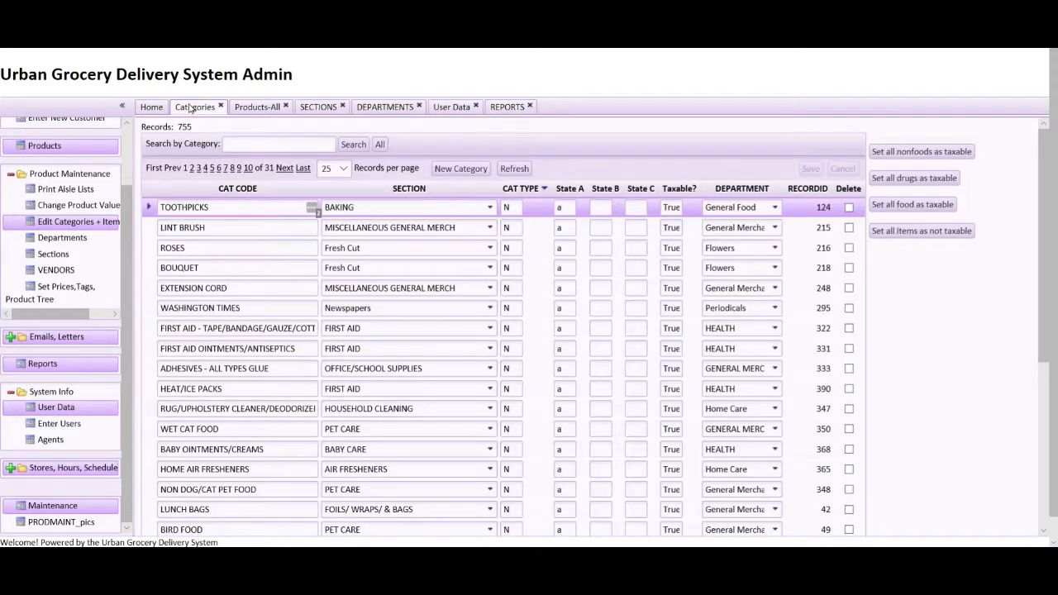
click(245, 232)
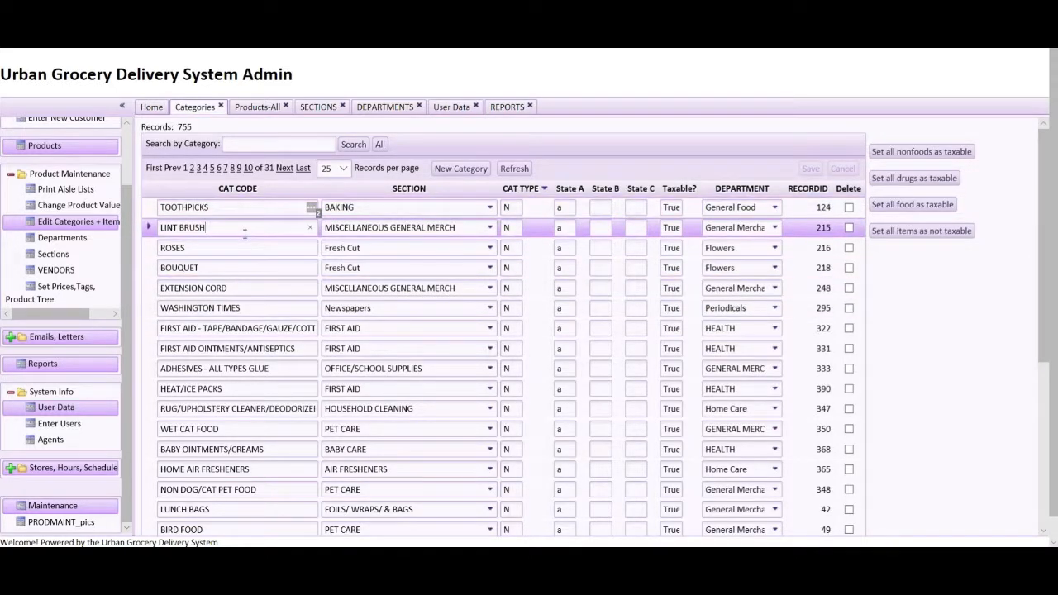